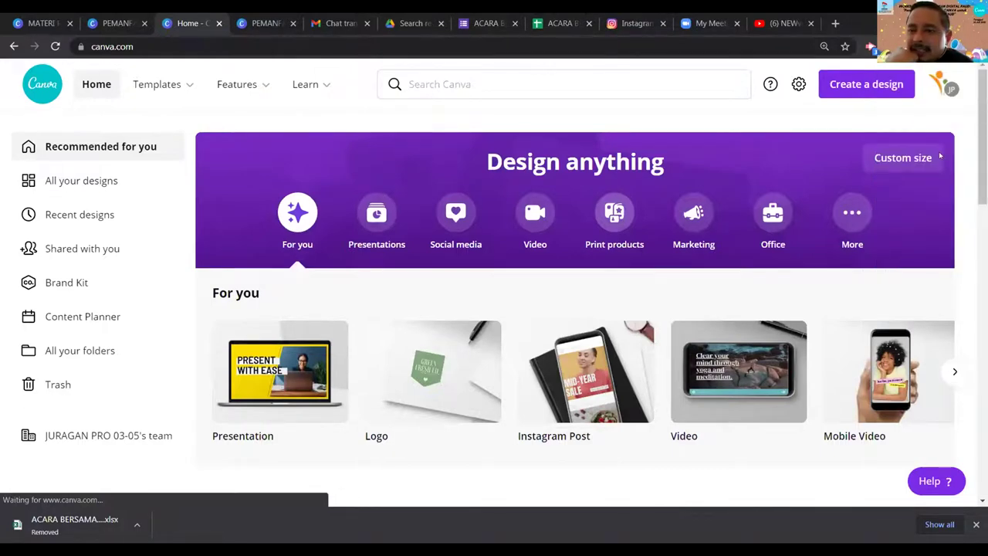
{"action": "left_click", "coordinate": [943, 84]}
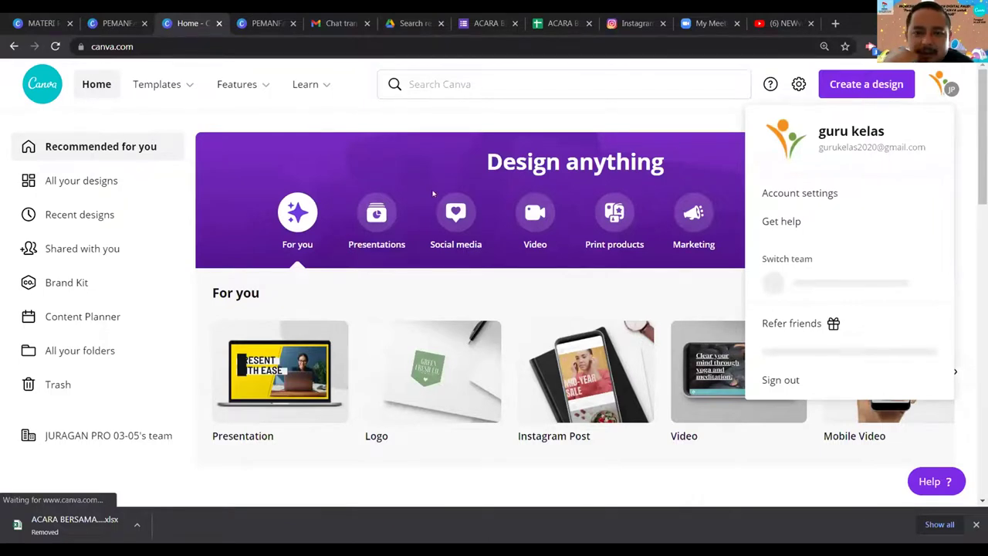
{"action": "left_click", "coordinate": [338, 130]}
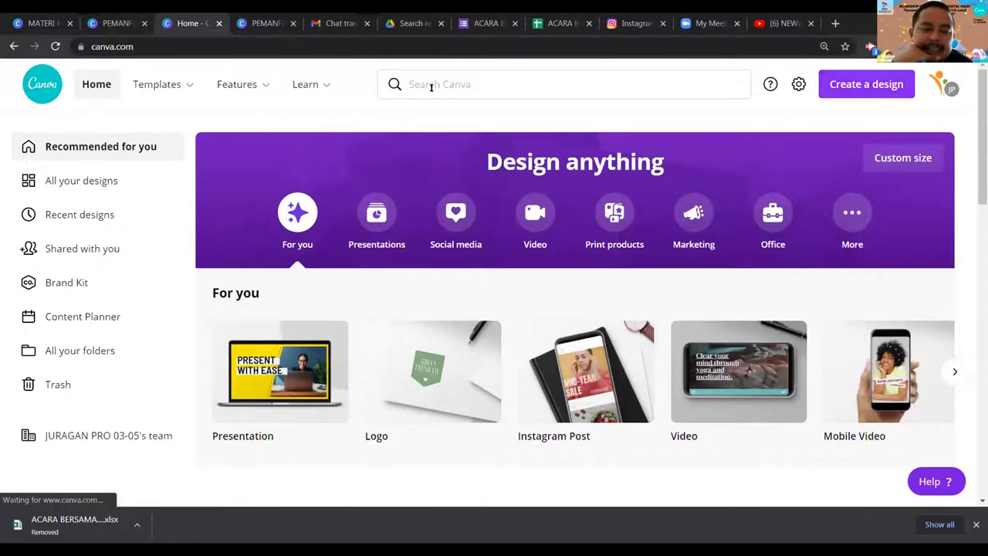
Create a blank Mobile Video design (1080 × 1920 px) from the Video design types
{"action": "left_click", "coordinate": [535, 216]}
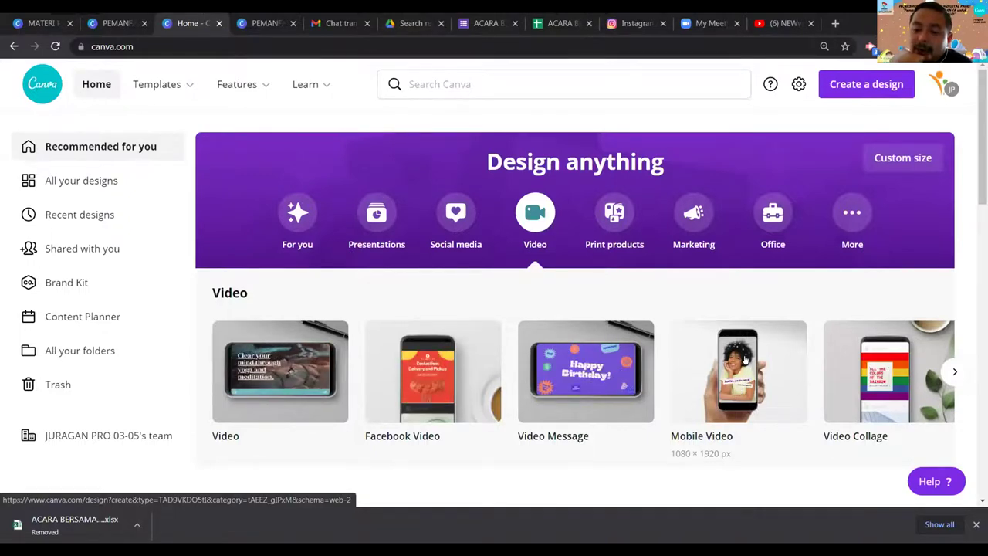
{"action": "left_click", "coordinate": [722, 387]}
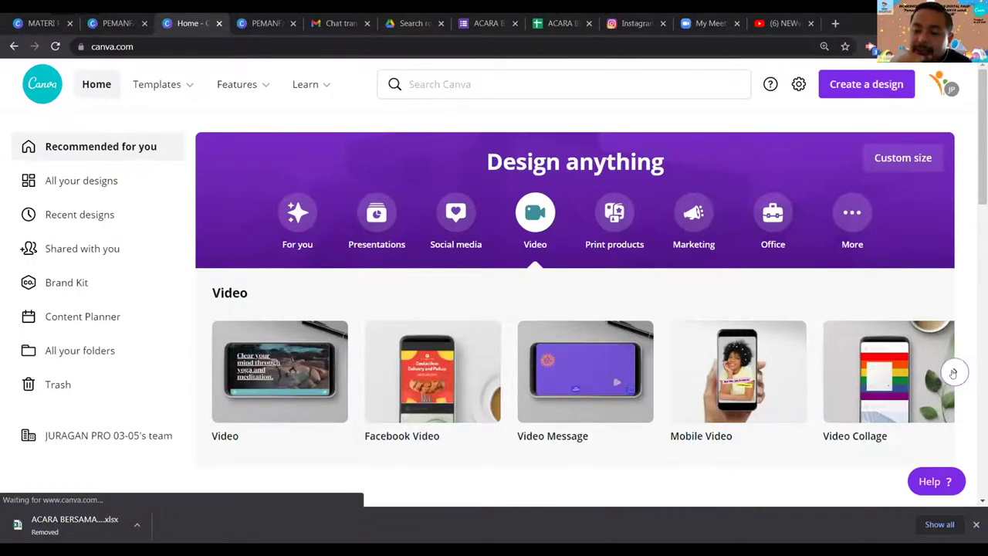
{"action": "left_click", "coordinate": [956, 372]}
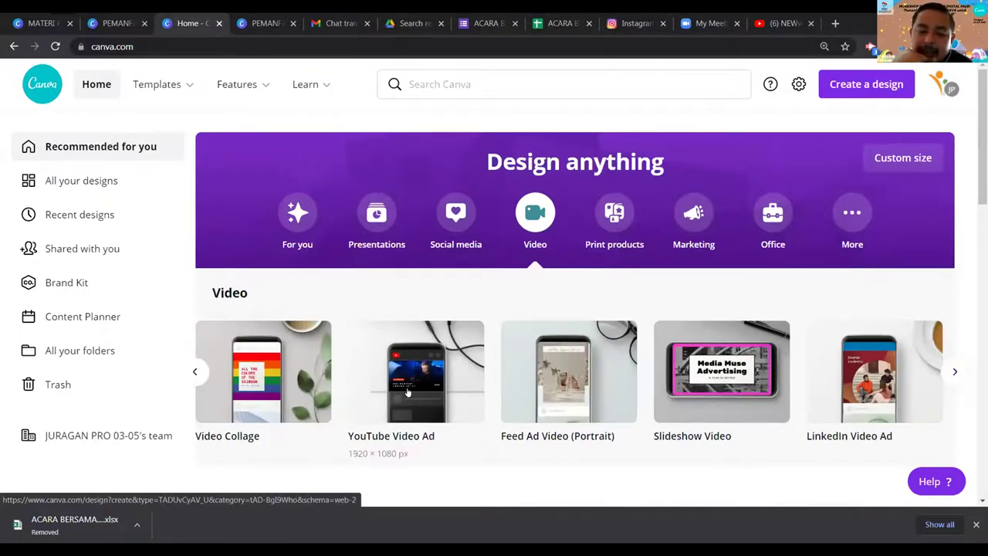
{"action": "left_click", "coordinate": [195, 375]}
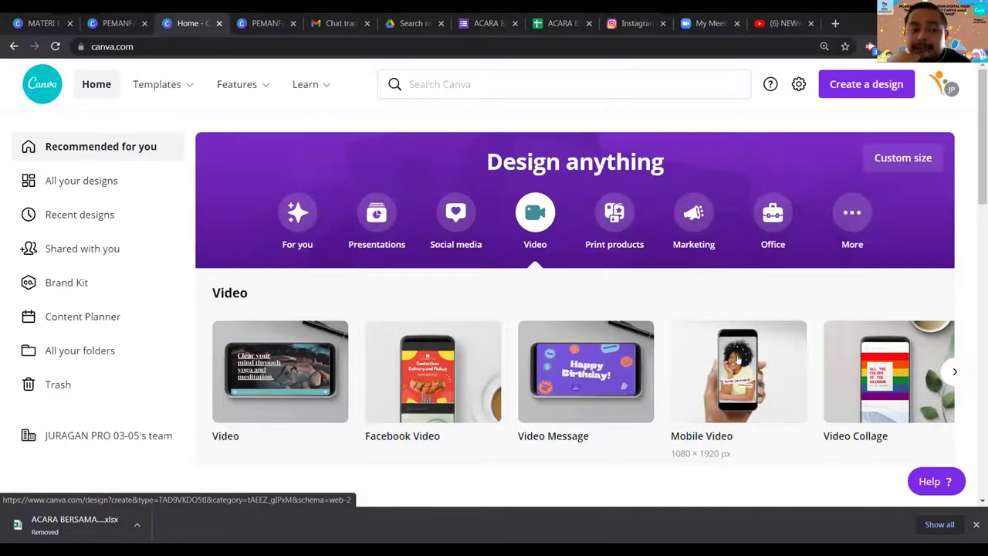
{"action": "left_click", "coordinate": [741, 373]}
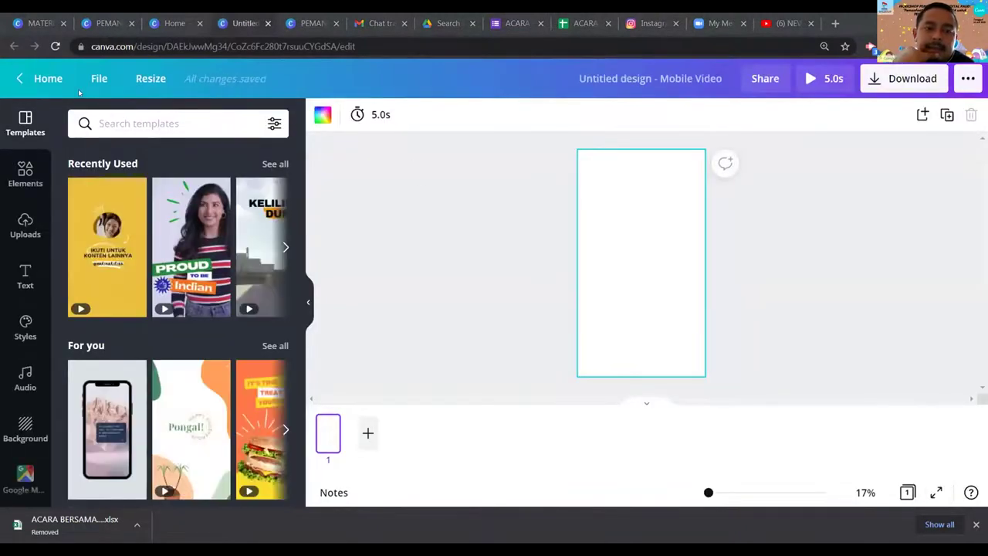
Browse the suggested mobile video templates, including the full list of results, for a suitable design
{"action": "scroll", "coordinate": [176, 233], "scroll_direction": "down", "scroll_amount": 6}
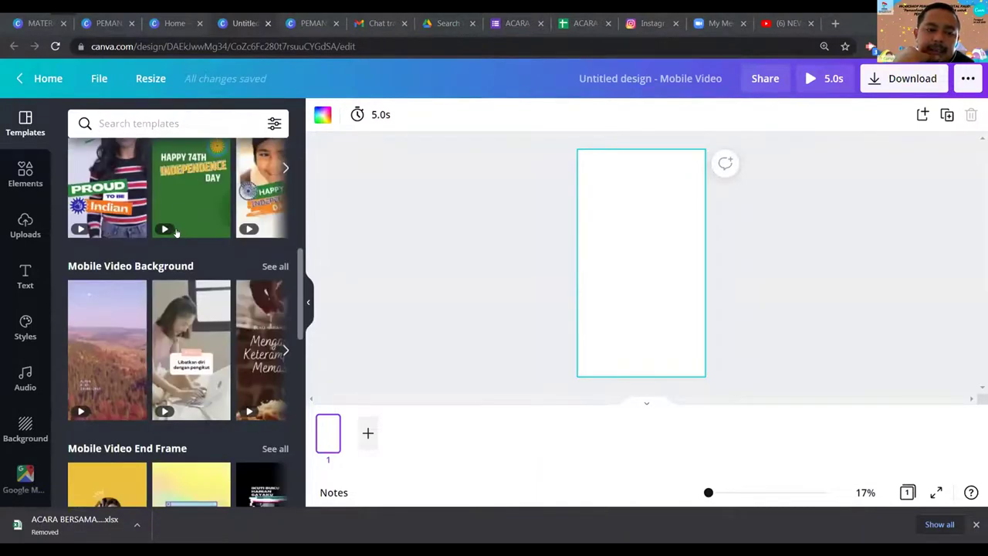
{"action": "scroll", "coordinate": [176, 233], "scroll_direction": "up", "scroll_amount": 4}
{"action": "scroll", "coordinate": [176, 233], "scroll_direction": "down", "scroll_amount": 9}
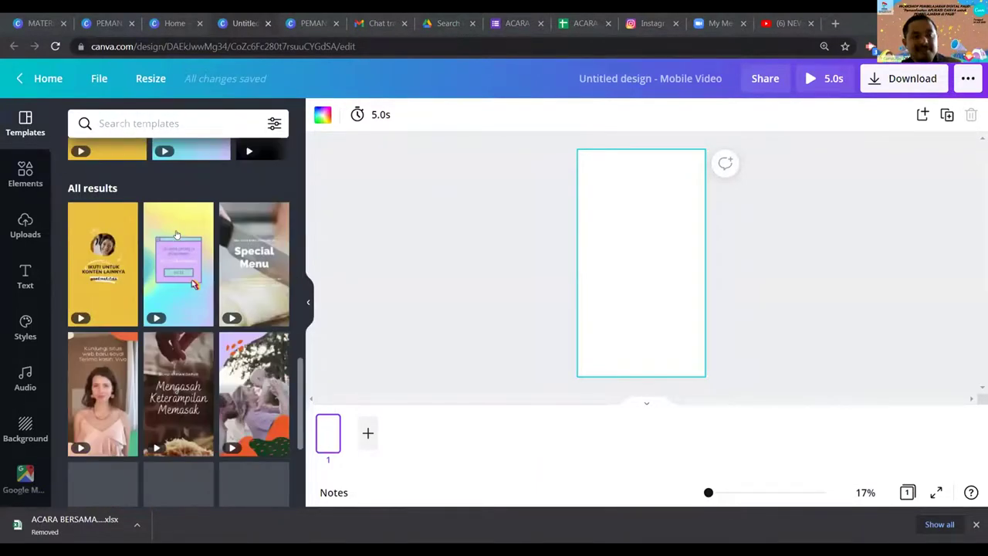
{"action": "scroll", "coordinate": [176, 234], "scroll_direction": "down", "scroll_amount": 5}
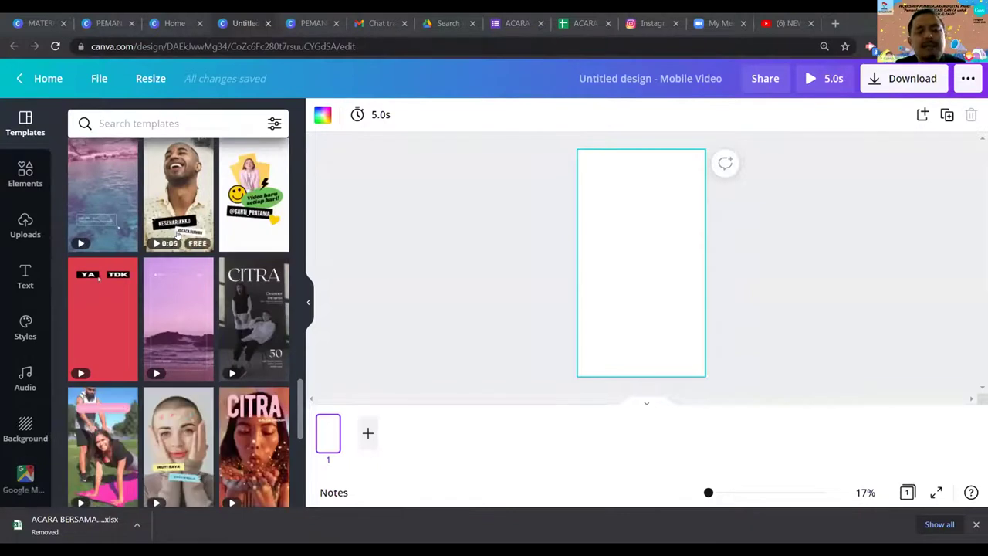
{"action": "scroll", "coordinate": [177, 235], "scroll_direction": "up", "scroll_amount": 2}
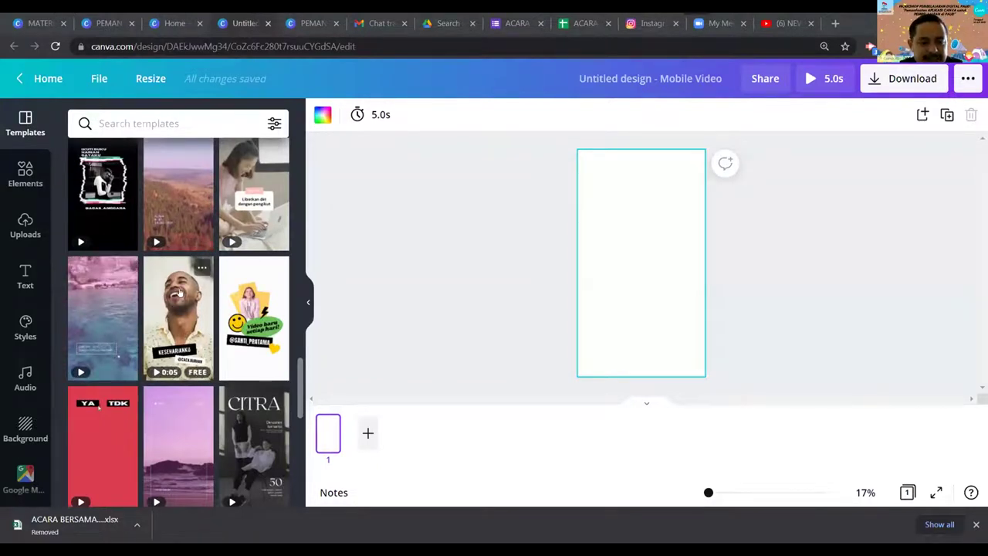
{"action": "scroll", "coordinate": [154, 331], "scroll_direction": "down", "scroll_amount": 3}
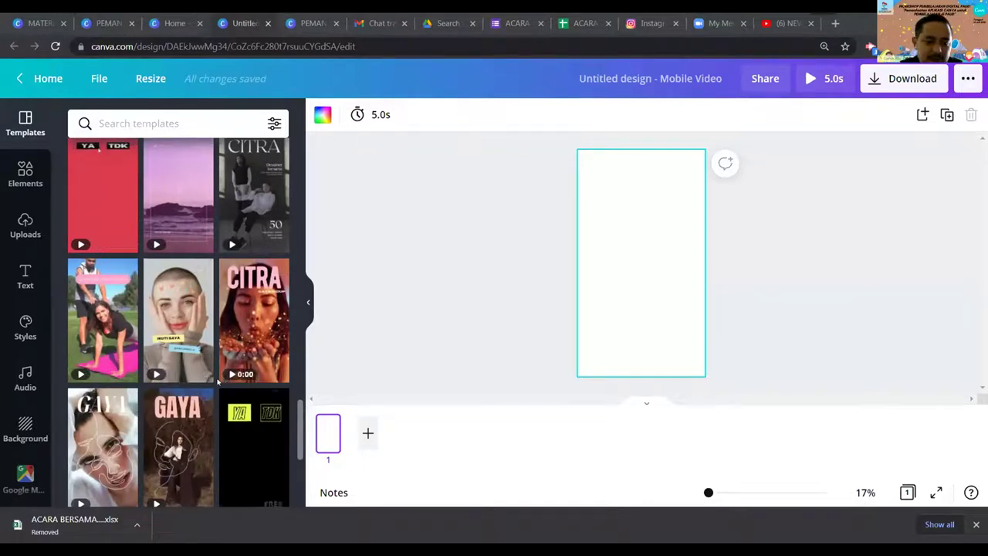
{"action": "scroll", "coordinate": [258, 330], "scroll_direction": "down", "scroll_amount": 5}
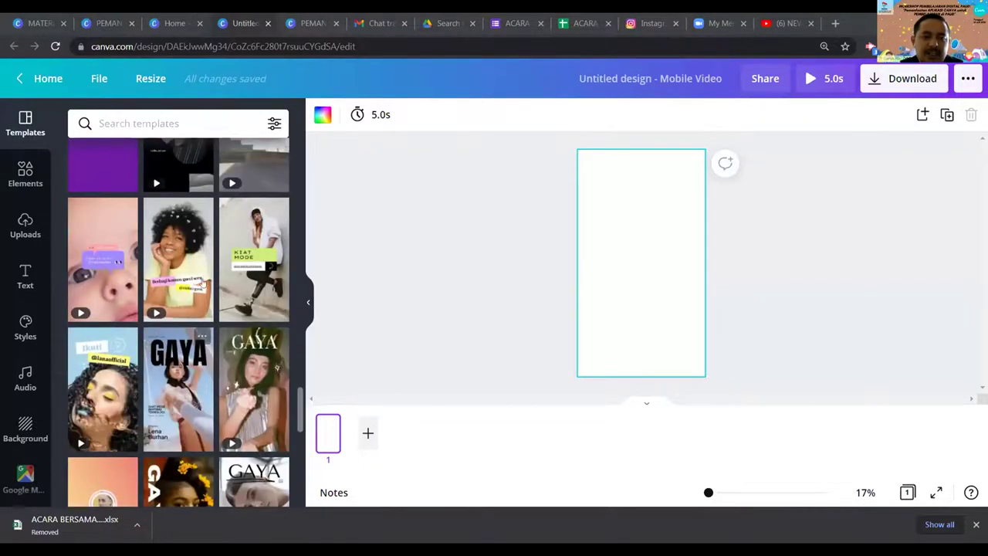
{"action": "scroll", "coordinate": [240, 279], "scroll_direction": "down", "scroll_amount": 2}
{"action": "scroll", "coordinate": [239, 280], "scroll_direction": "down", "scroll_amount": 5}
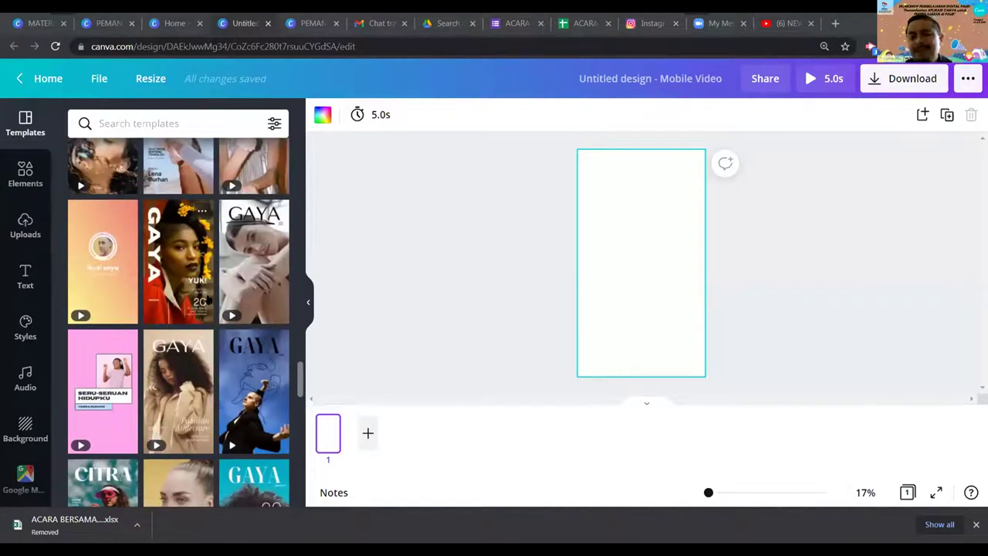
{"action": "scroll", "coordinate": [210, 324], "scroll_direction": "up", "scroll_amount": 1}
{"action": "scroll", "coordinate": [217, 296], "scroll_direction": "up", "scroll_amount": 5}
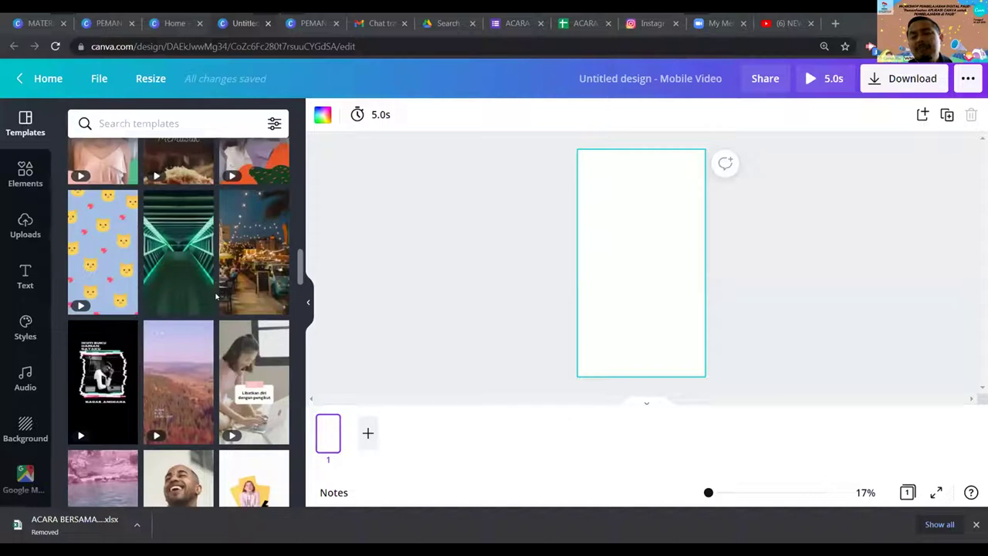
Search the templates for "kids" and clear the search
{"action": "left_click", "coordinate": [162, 125]}
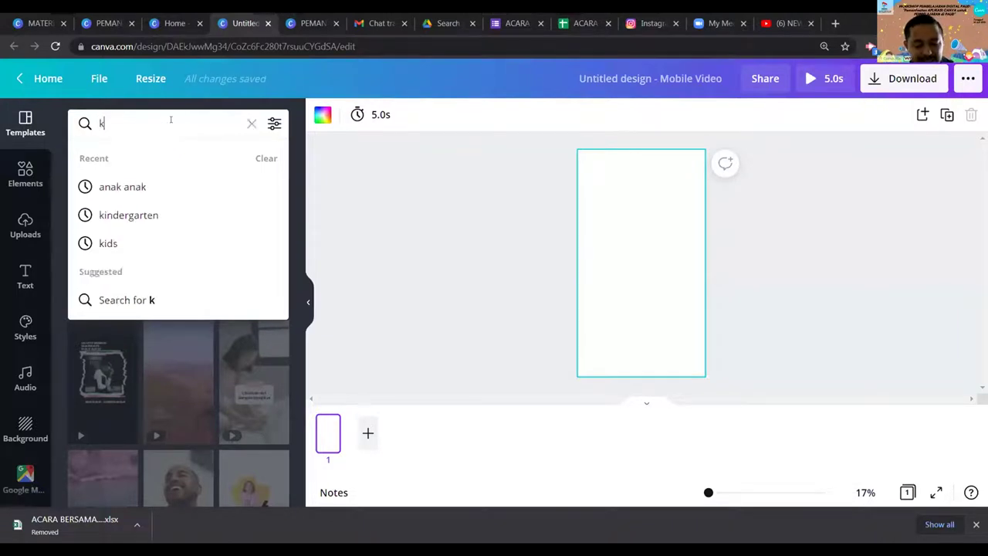
{"action": "type", "text": "kids"}
{"action": "key", "text": "Return"}
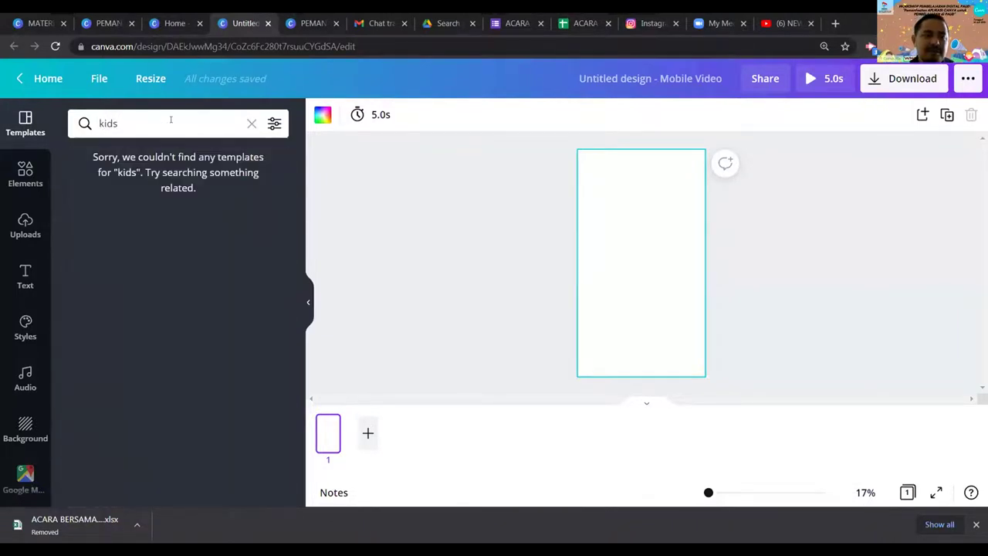
{"action": "left_click", "coordinate": [251, 124]}
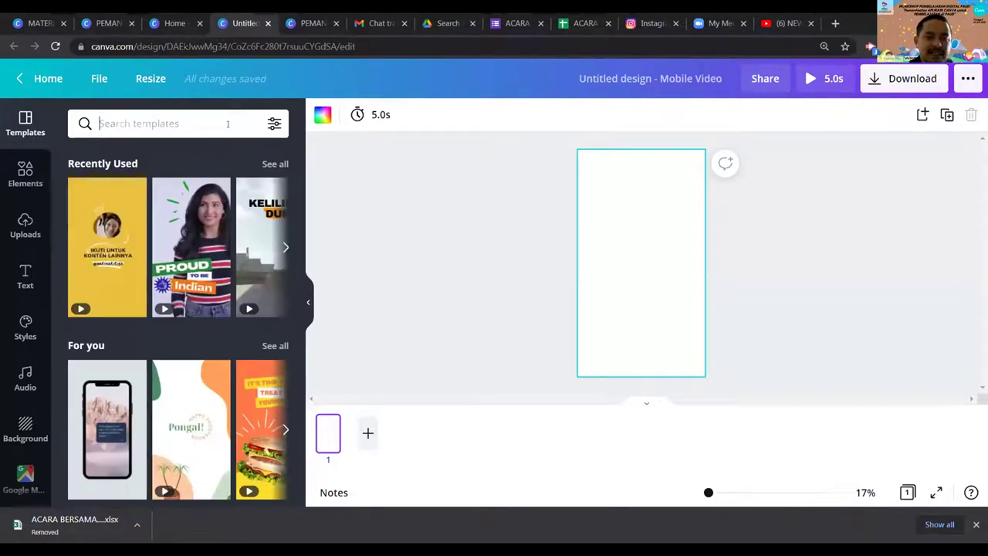
Search the templates for "kindergarten" and clear the search
{"action": "type", "text": "kin"}
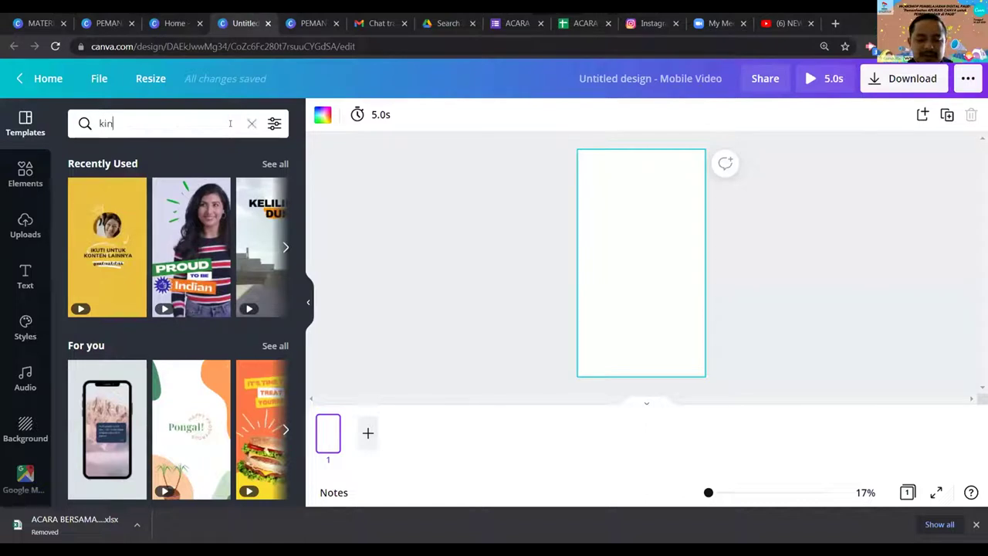
{"action": "type", "text": "dergarten"}
{"action": "key", "text": "Return"}
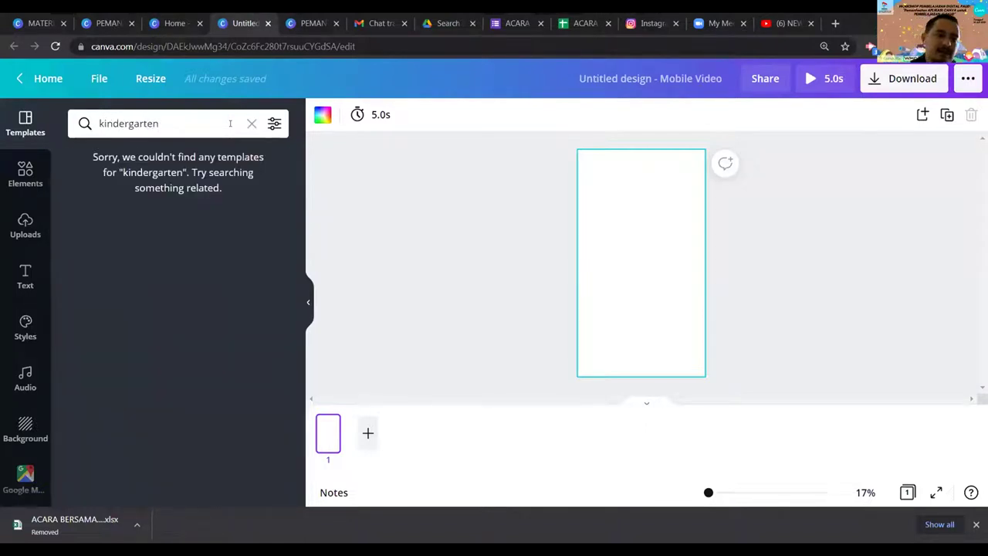
{"action": "left_click", "coordinate": [251, 124]}
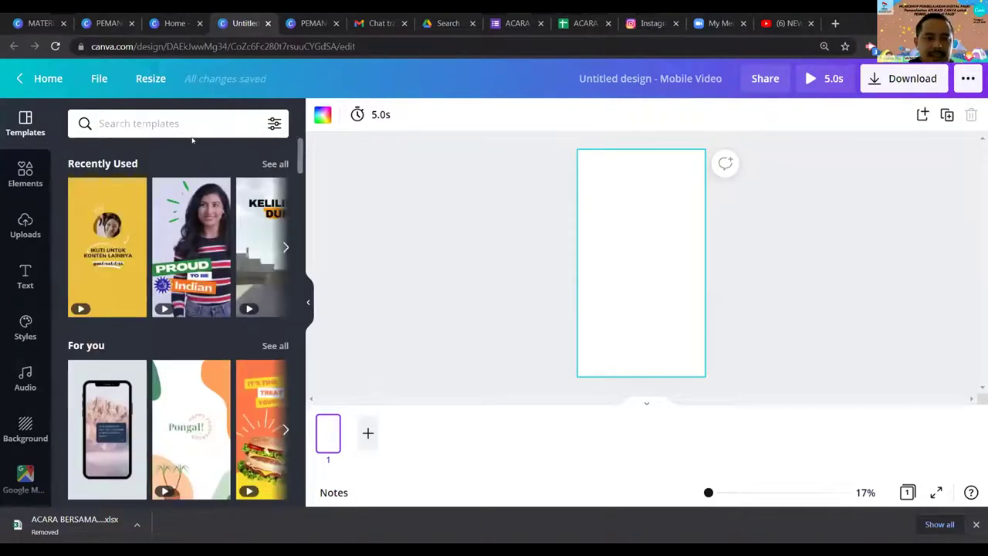
Look through the Indian Independence Day, Mobile Video Background and Mobile Video End Frame template categories
{"action": "scroll", "coordinate": [230, 260], "scroll_direction": "down", "scroll_amount": 4}
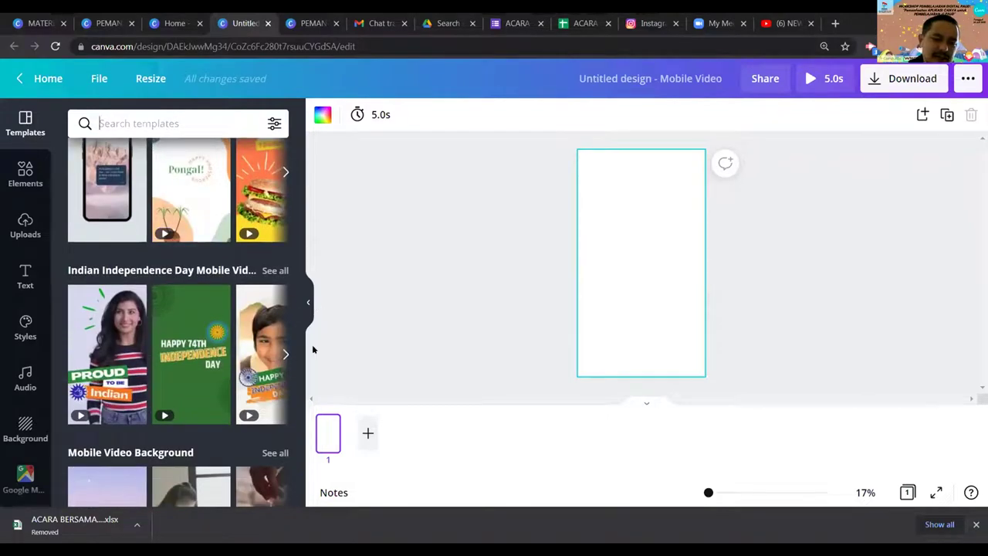
{"action": "left_click", "coordinate": [286, 354]}
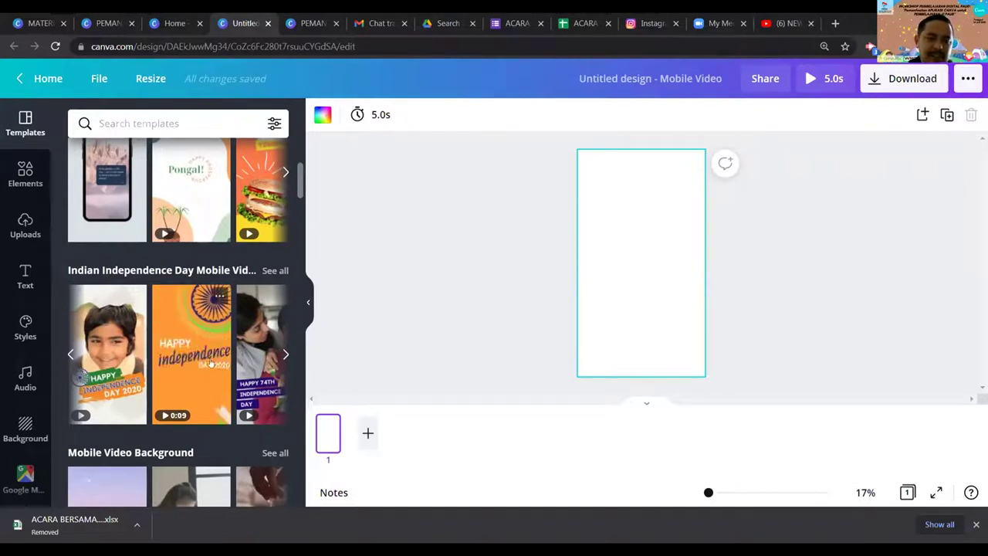
{"action": "left_click", "coordinate": [285, 355]}
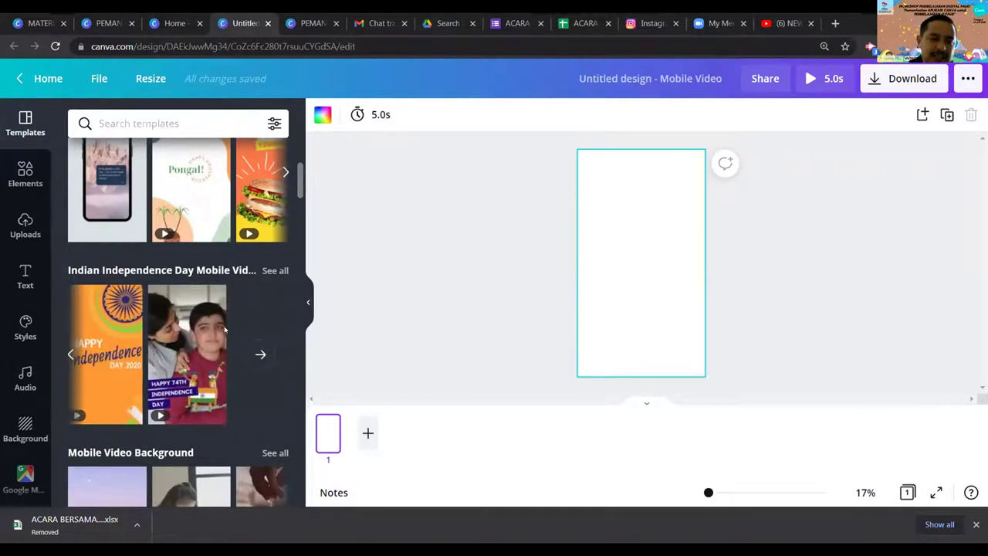
{"action": "scroll", "coordinate": [209, 331], "scroll_direction": "down", "scroll_amount": 3}
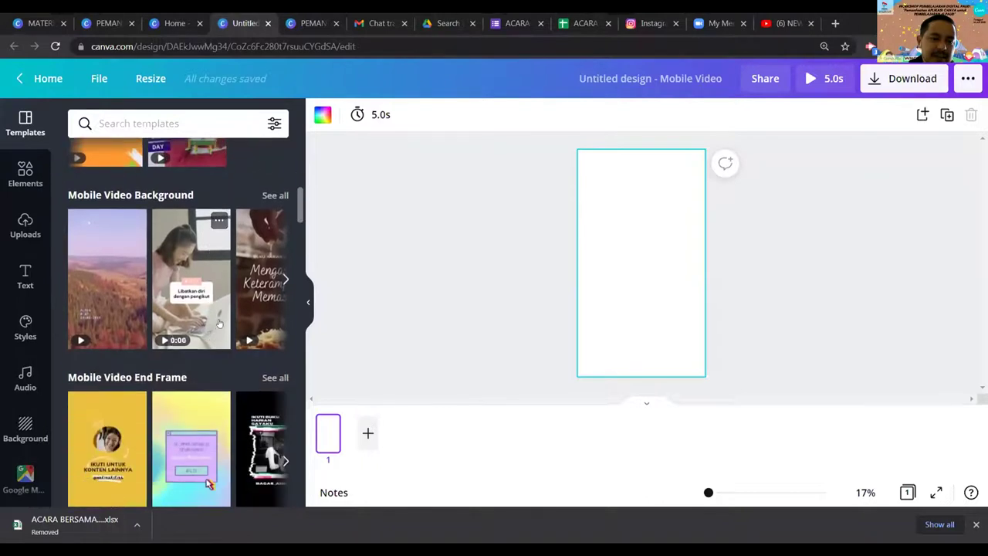
{"action": "scroll", "coordinate": [209, 484], "scroll_direction": "down", "scroll_amount": 2}
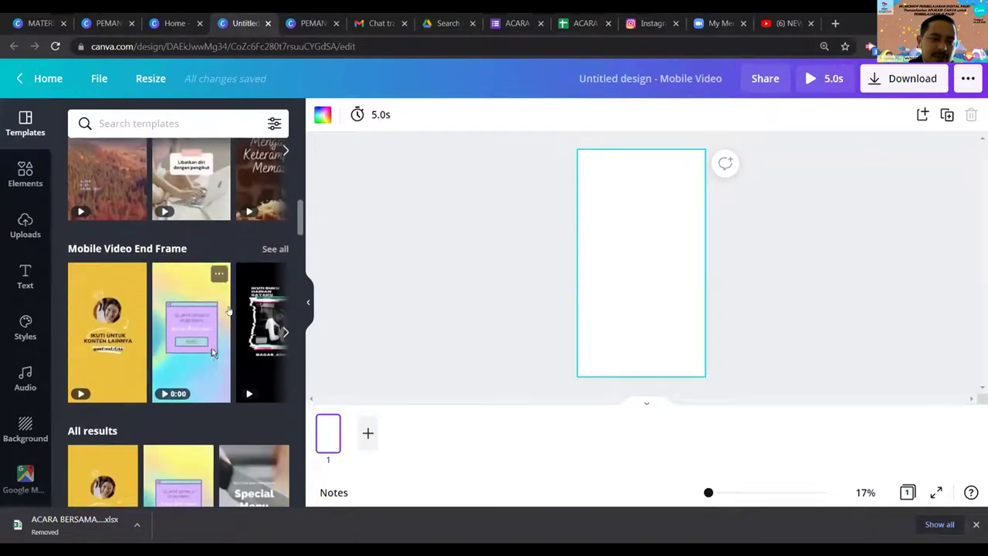
View all Mobile Video End Frame templates, then return to the full template overview
{"action": "left_click", "coordinate": [277, 249]}
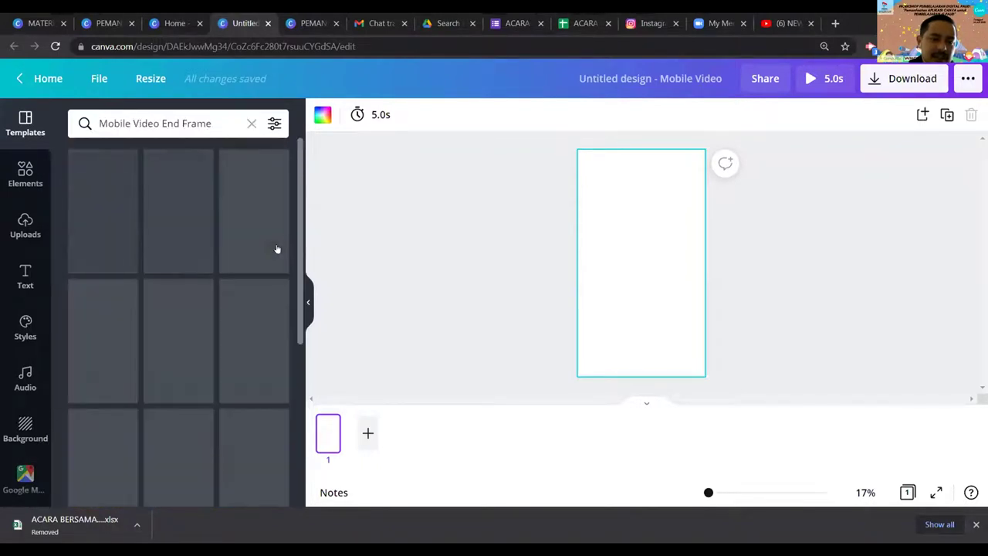
{"action": "scroll", "coordinate": [218, 278], "scroll_direction": "down", "scroll_amount": 3}
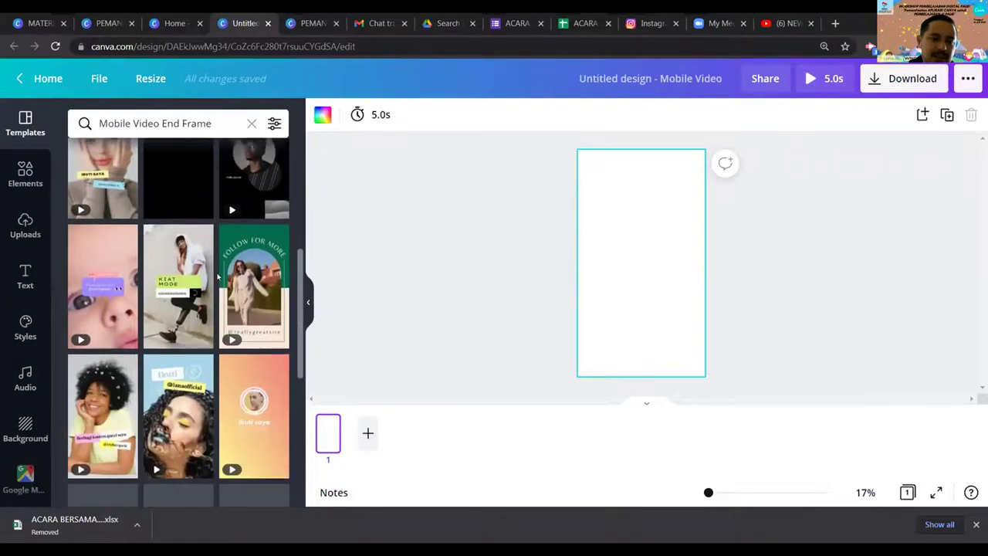
{"action": "scroll", "coordinate": [218, 278], "scroll_direction": "down", "scroll_amount": 3}
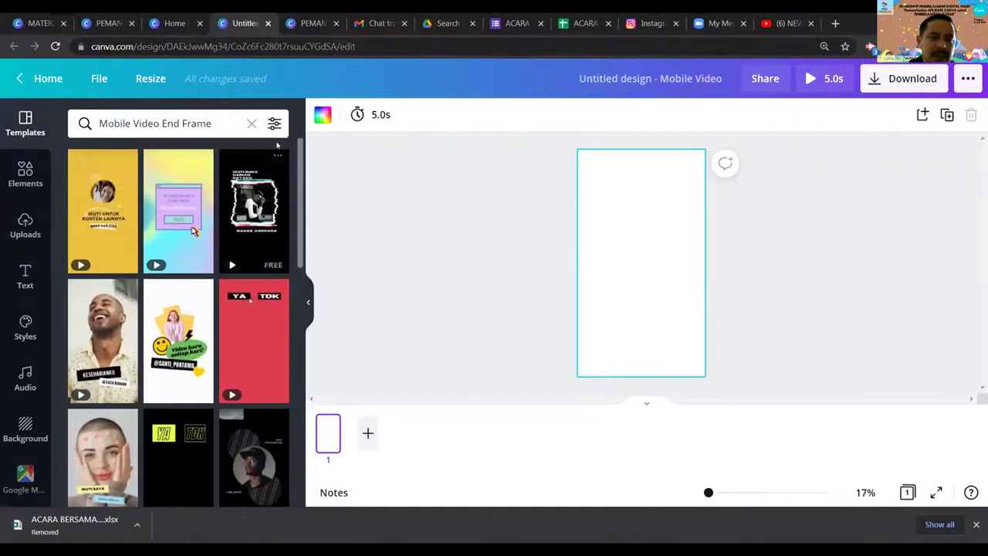
{"action": "left_click", "coordinate": [251, 123]}
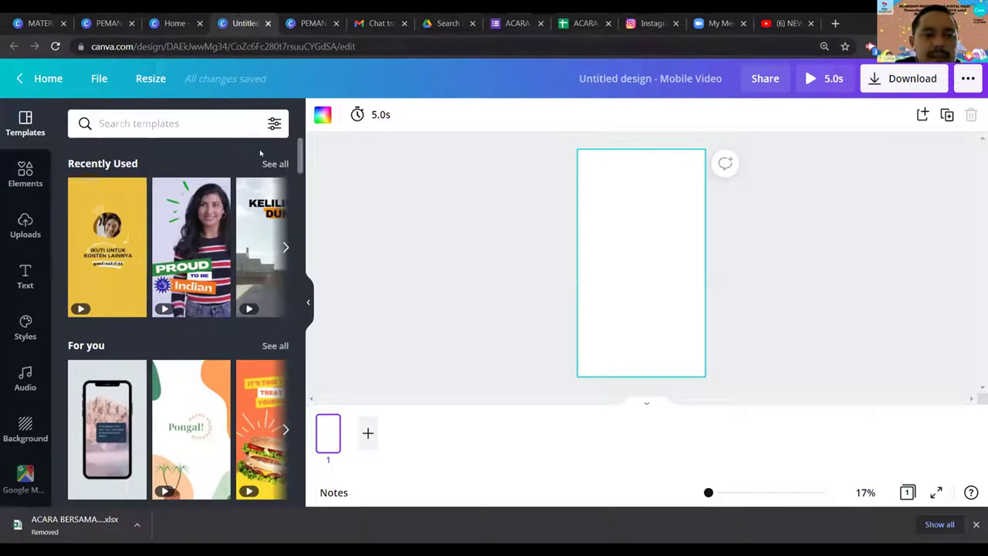
Apply both pages of the Peach Orange and Green Freestyle Art Pongal Festival Greeting template to the design
{"action": "mouse_move", "coordinate": [197, 226]}
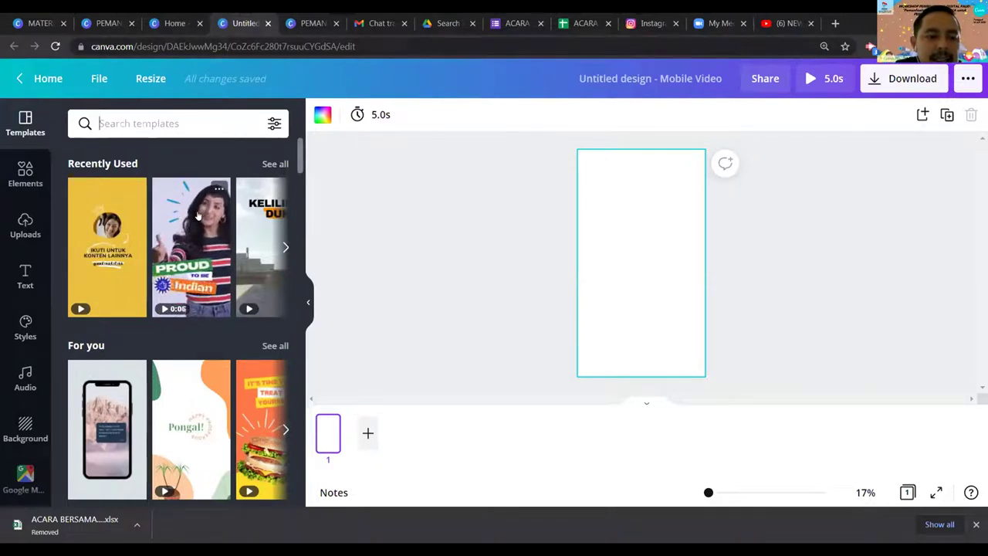
{"action": "left_click", "coordinate": [285, 247]}
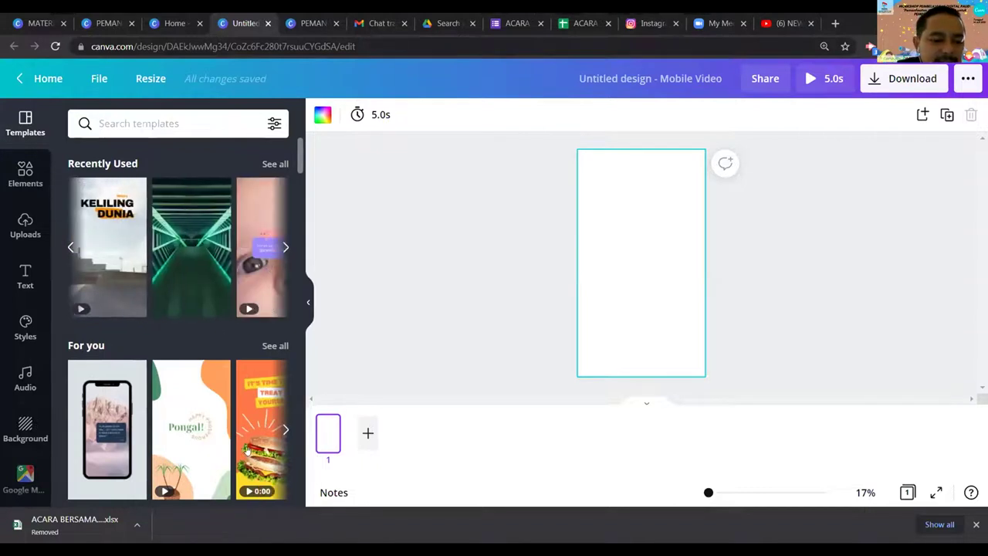
{"action": "left_click", "coordinate": [198, 415]}
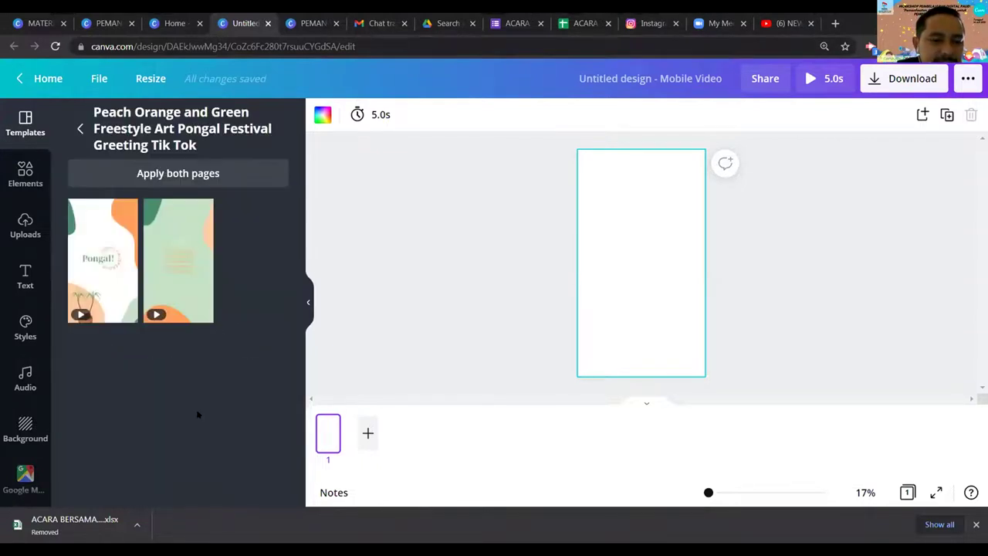
{"action": "mouse_move", "coordinate": [89, 232]}
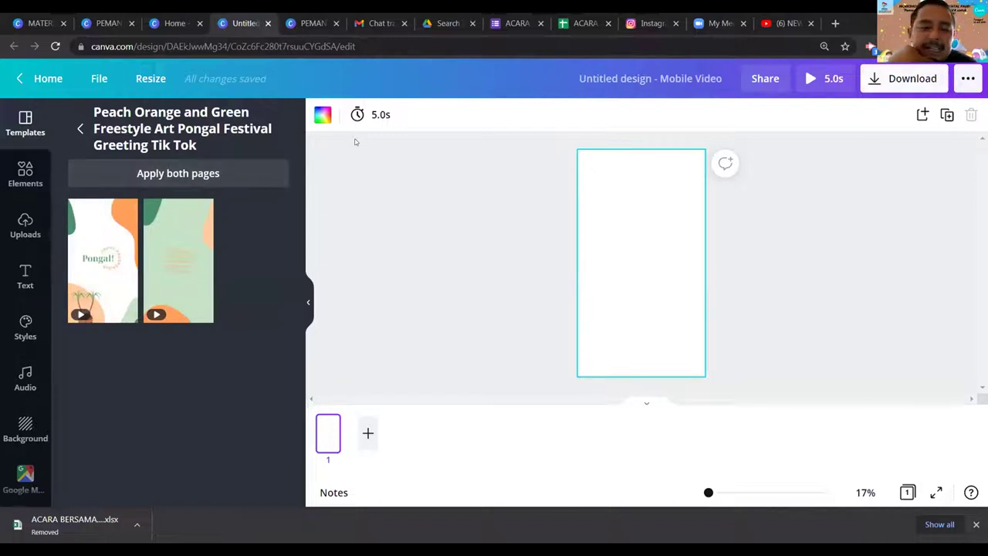
{"action": "left_click", "coordinate": [187, 175]}
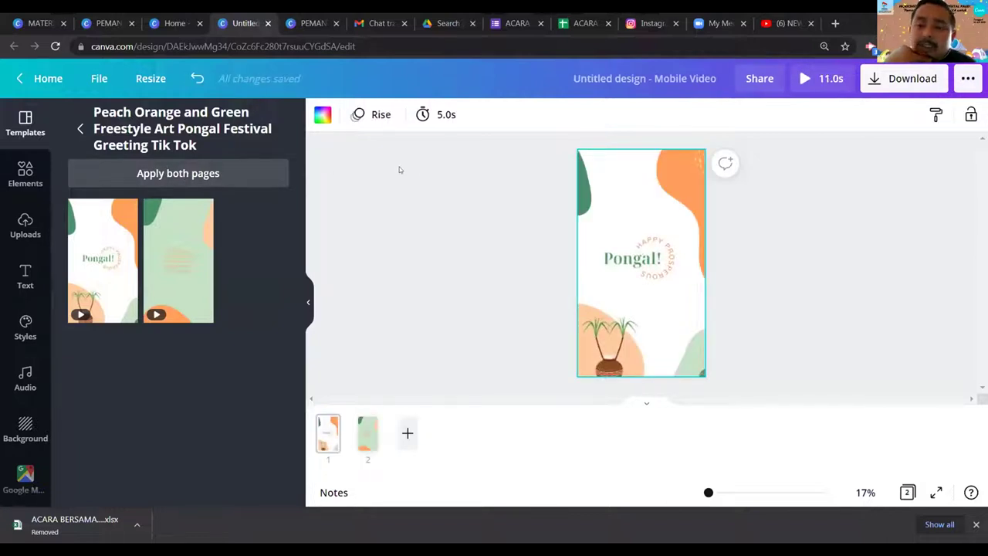
Look at the publishing and sharing options for the design, and return to the full template overview
{"action": "left_click", "coordinate": [874, 74]}
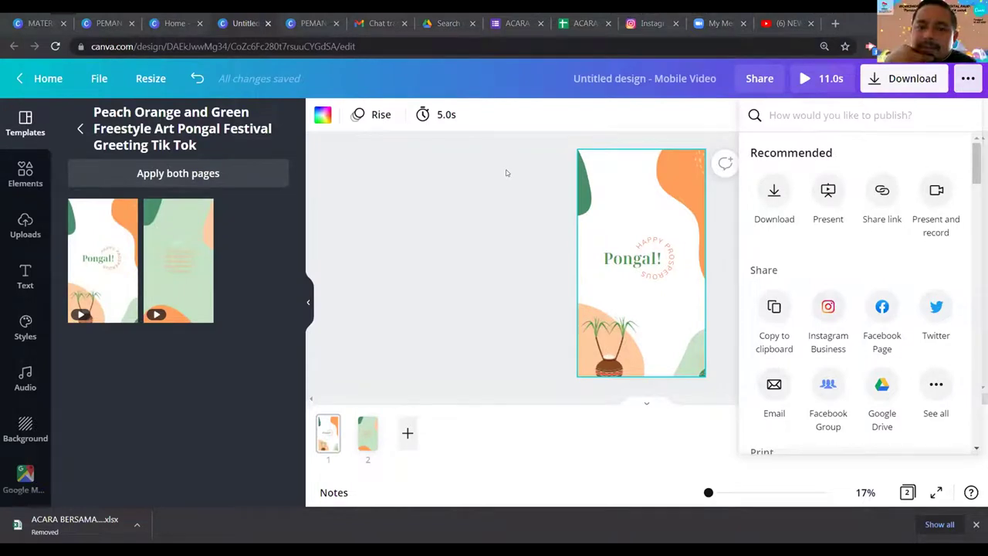
{"action": "left_click", "coordinate": [146, 176]}
{"action": "left_click", "coordinate": [80, 129]}
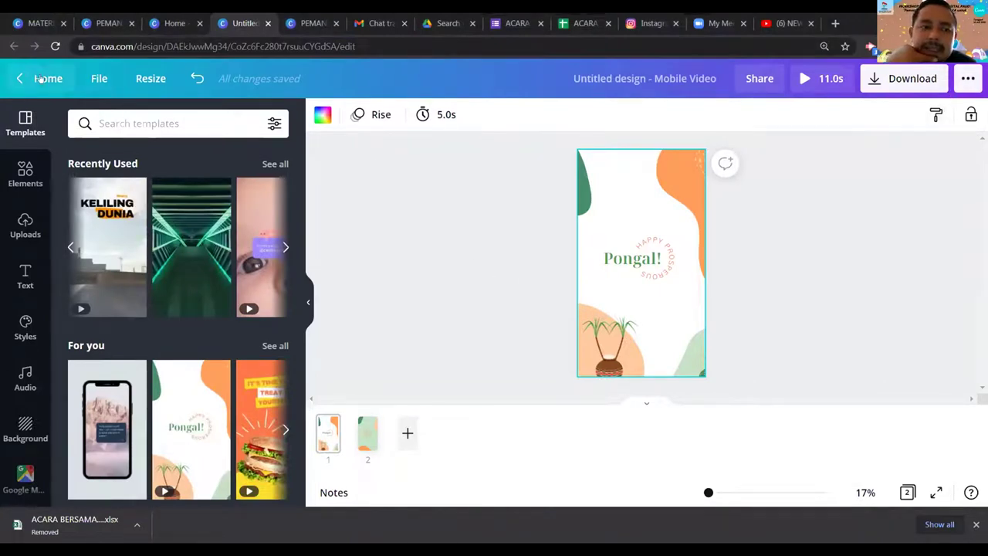
{"action": "left_click", "coordinate": [969, 79]}
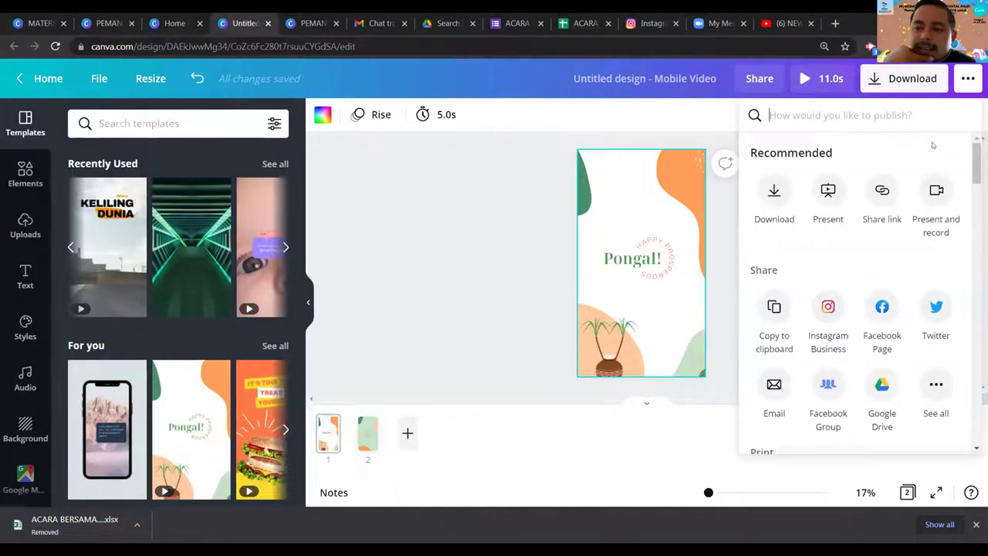
{"action": "left_click", "coordinate": [966, 78]}
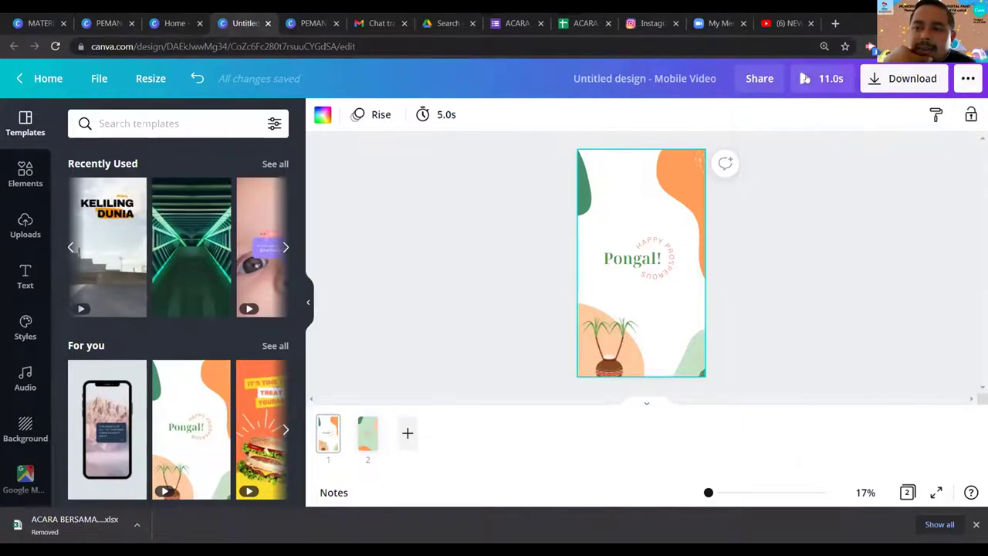
{"action": "left_click", "coordinate": [676, 79]}
{"action": "key", "text": "BackSpace"}
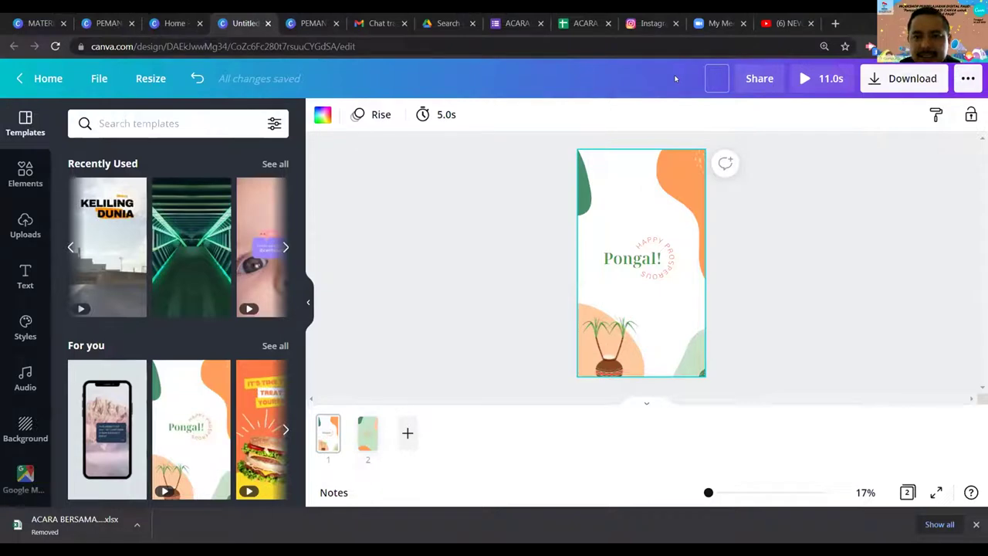
{"action": "left_click", "coordinate": [655, 114]}
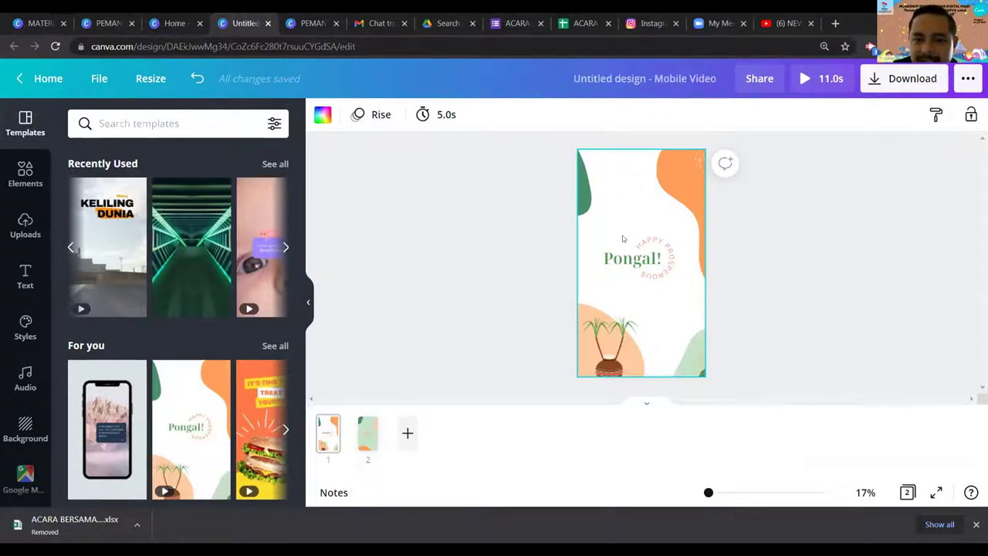
Rename the untitled mobile video design as VIDEO PEMBELAJARAN
{"action": "left_click", "coordinate": [637, 78]}
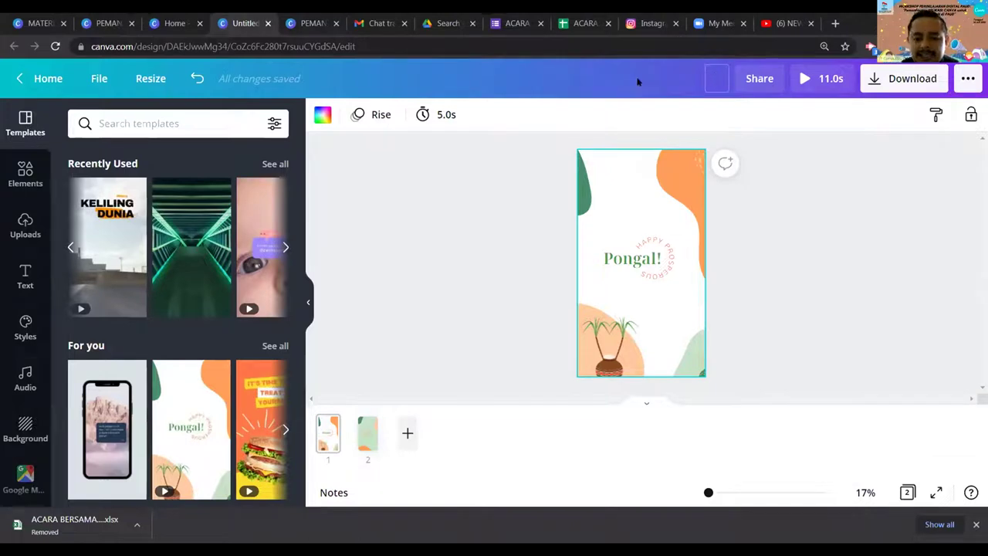
{"action": "type", "text": "VIDEO PEMBELAJARAN"}
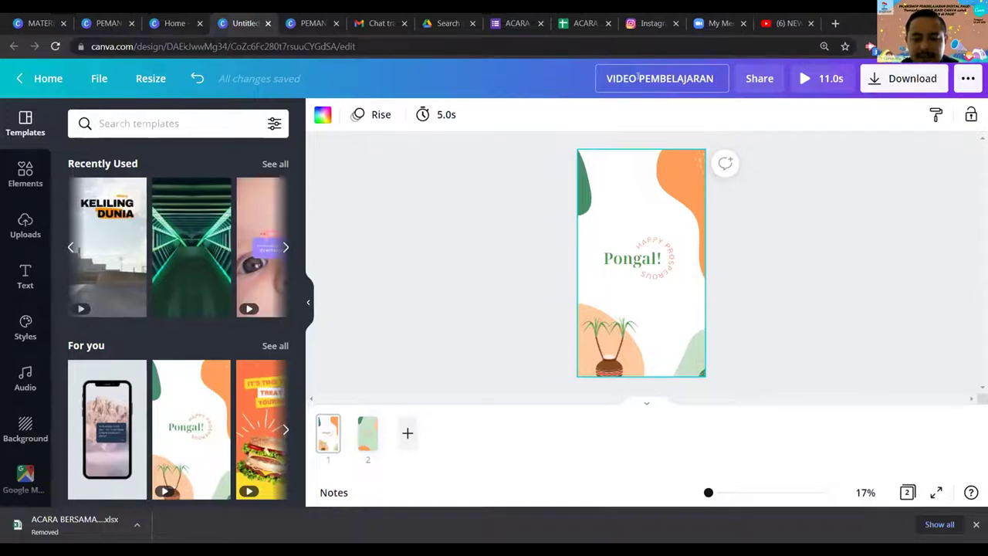